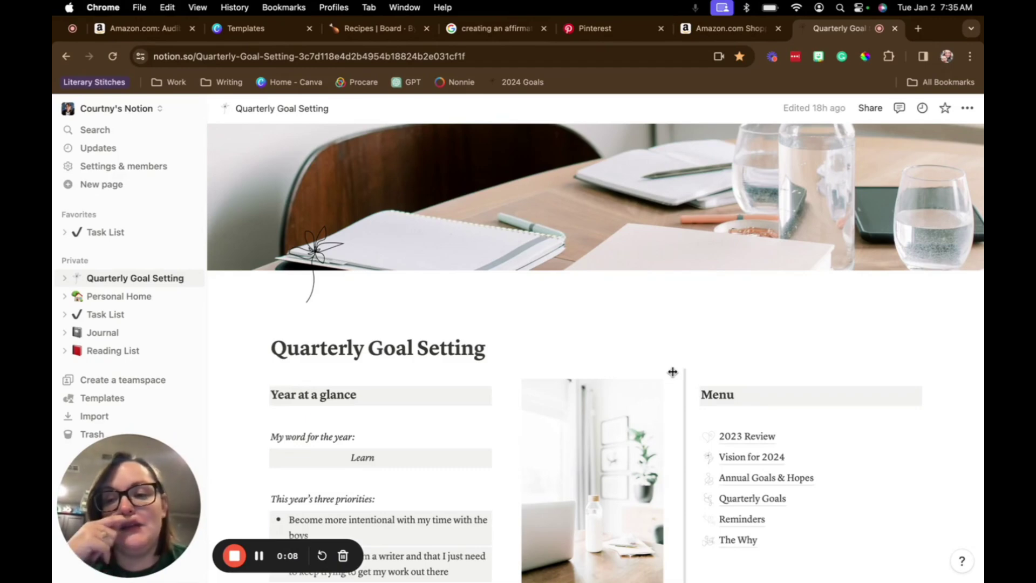
Look over the To Do cards on the Task List board and the entries in the Reading List table.
left_click(106, 232)
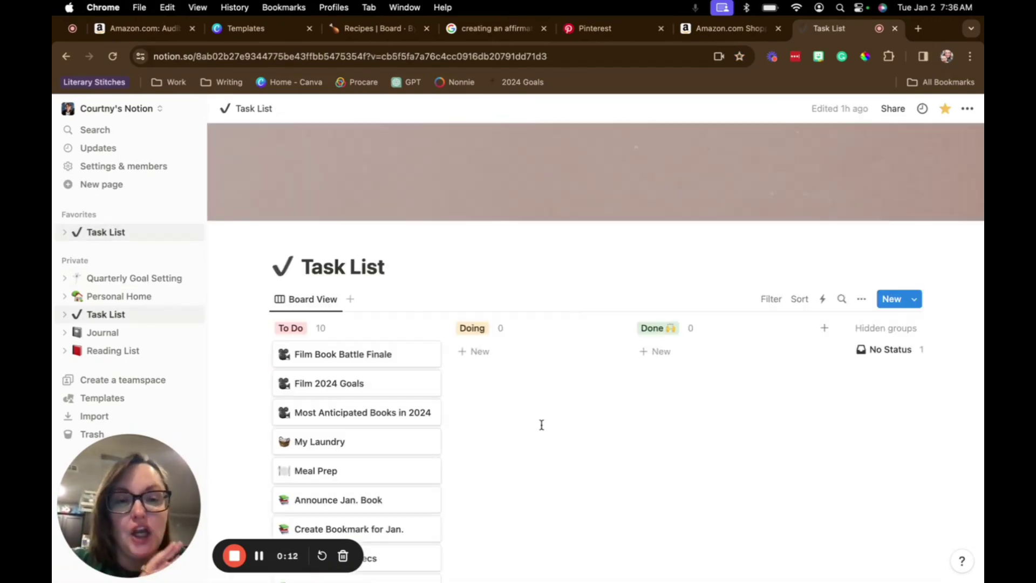
scroll(542, 425, "down", 5)
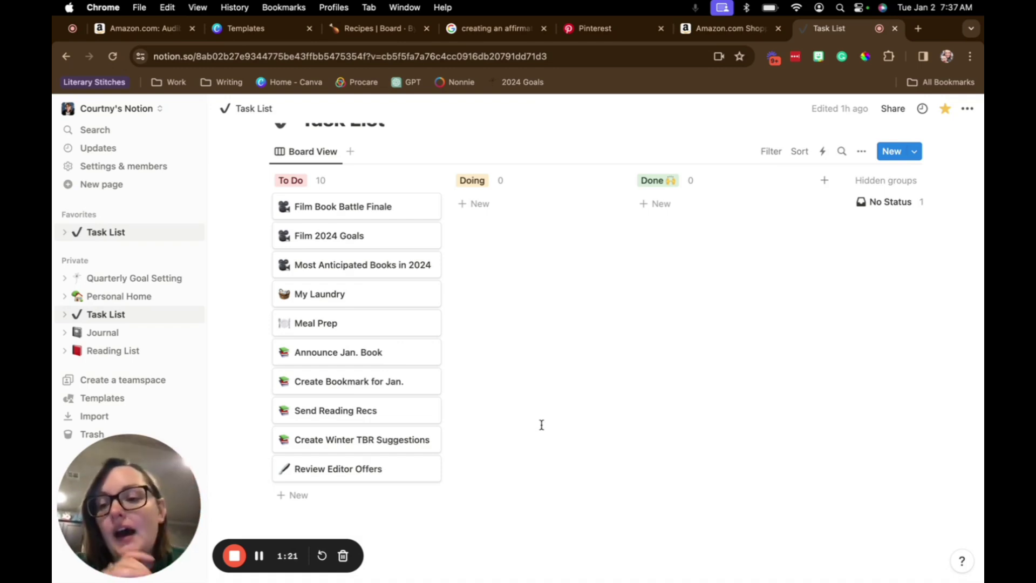
left_click(129, 351)
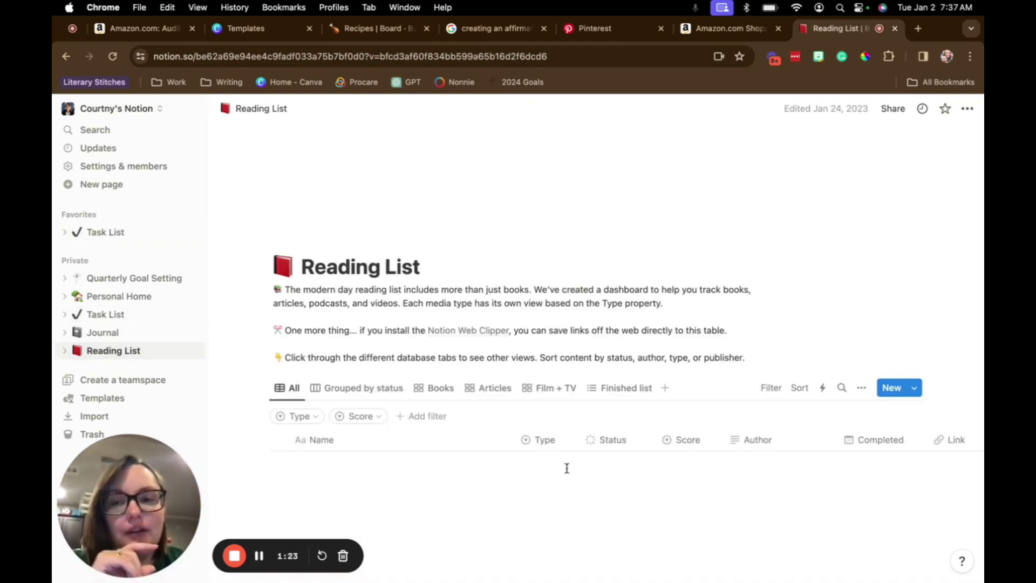
scroll(551, 330, "down", 5)
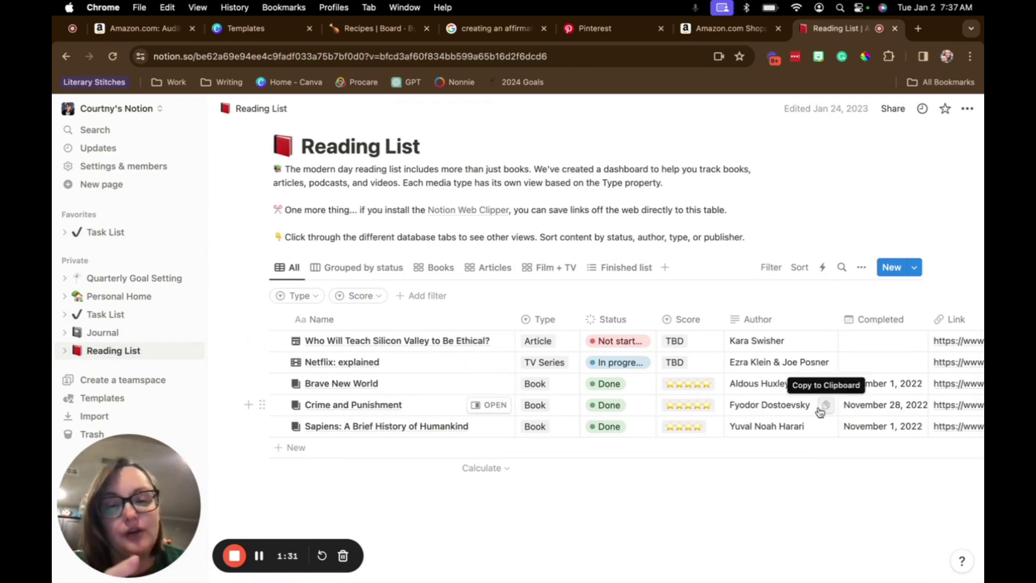
scroll(820, 410, "right", 5)
scroll(820, 411, "left", 5)
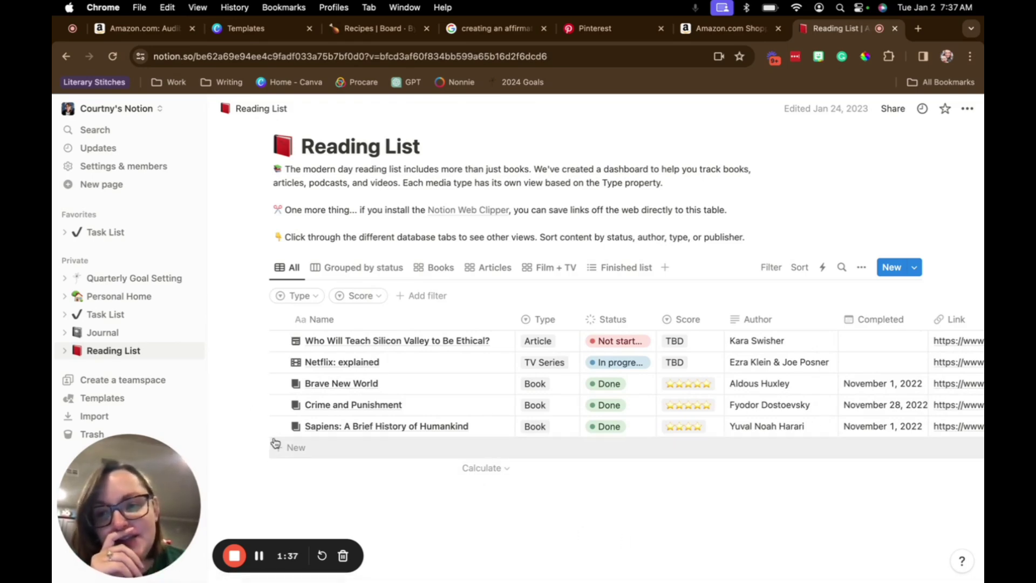
View all entries on the Journal page and go back to the Task List.
left_click(105, 332)
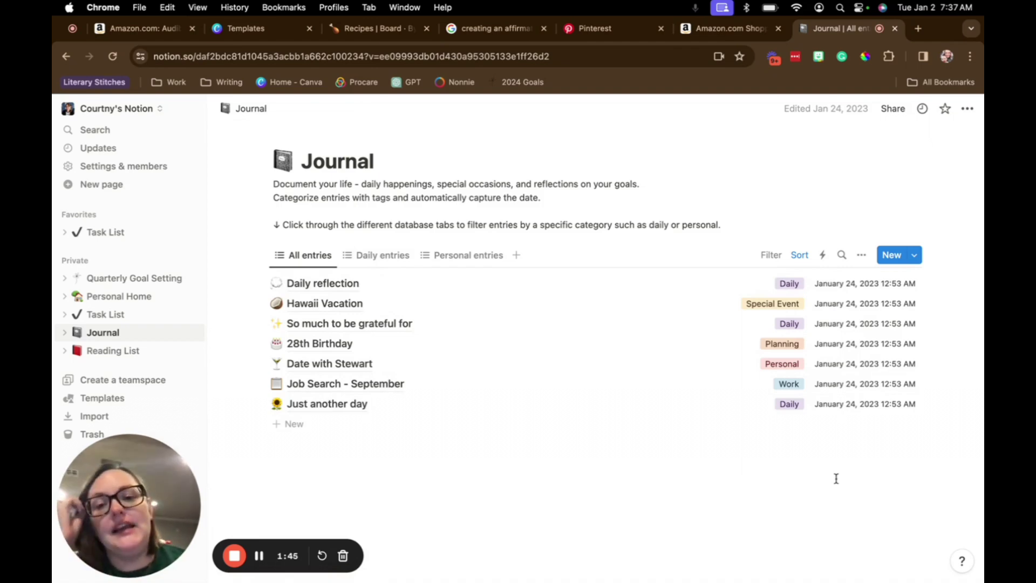
left_click(111, 314)
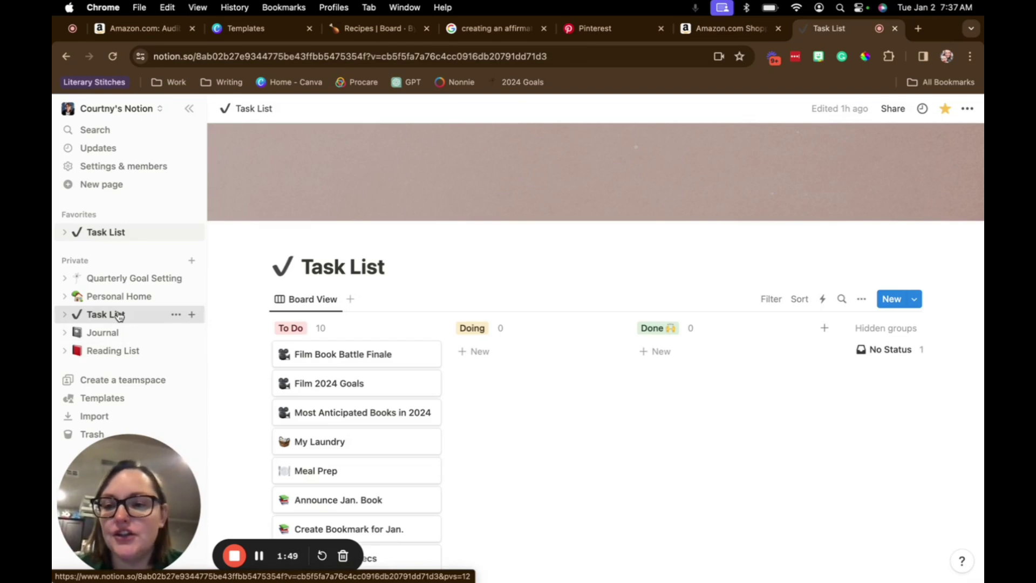
Open Recipes from Personal Home and look at its All Recipes and Board · By Tags views.
left_click(114, 297)
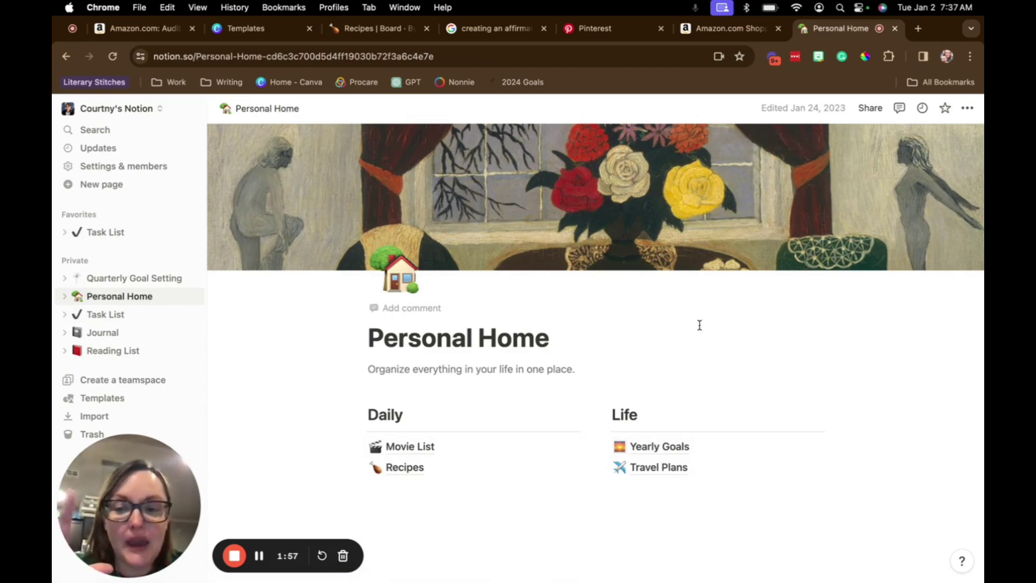
left_click(403, 467)
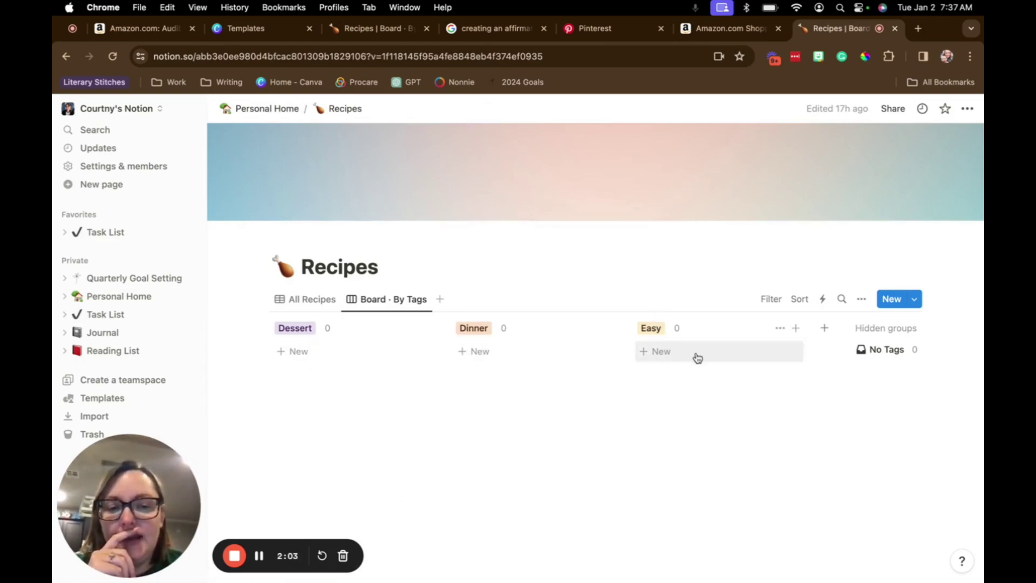
left_click(309, 300)
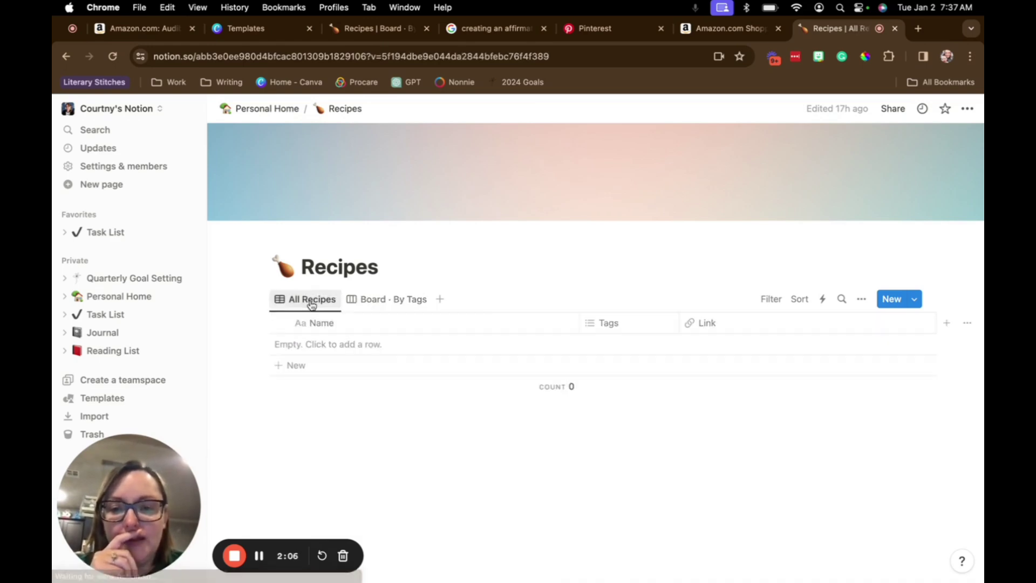
left_click(380, 301)
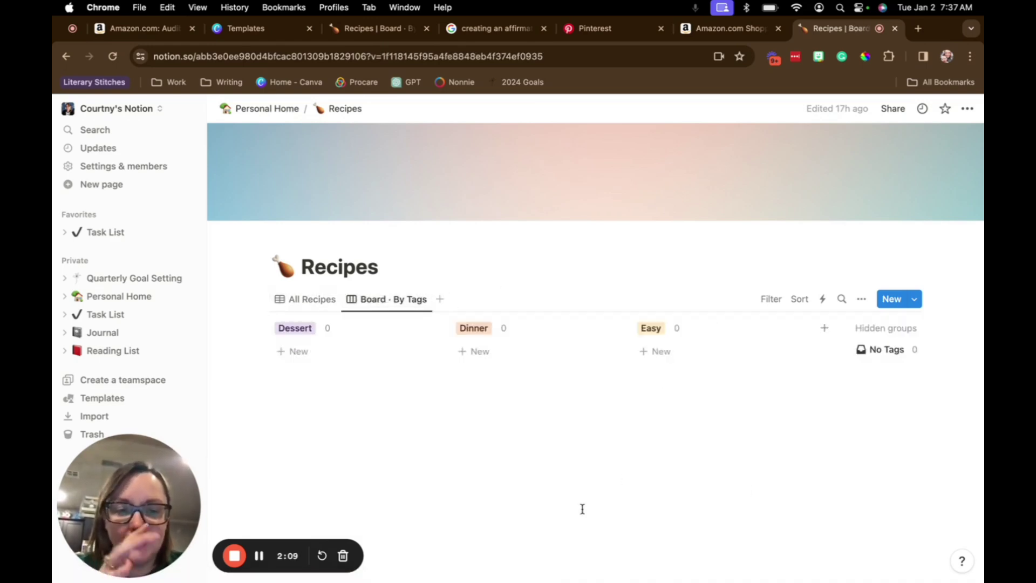
Open the Quarterly Goal Setting page and review its Year at a glance section and Menu.
left_click(115, 285)
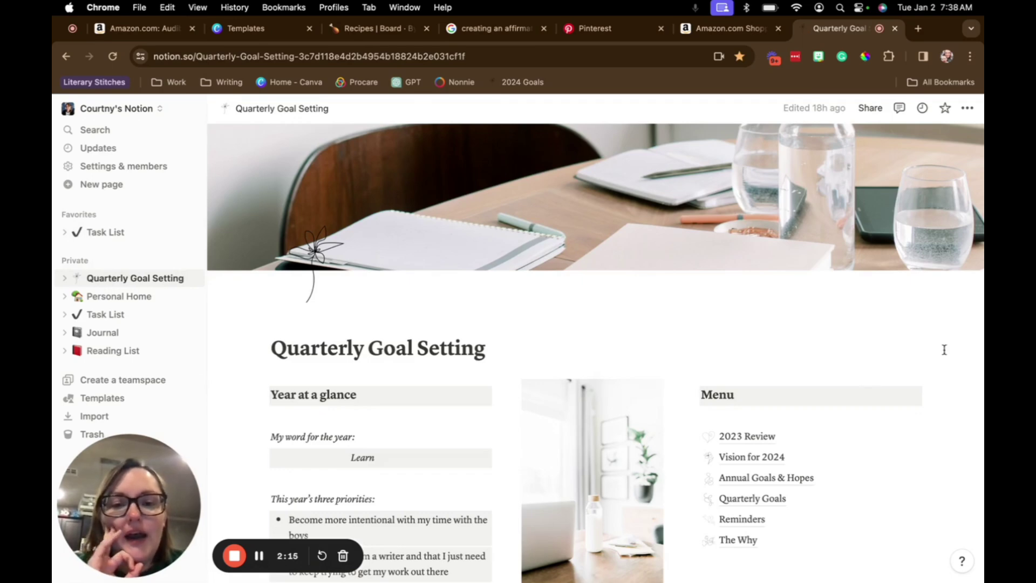
scroll(944, 349, "down", 4)
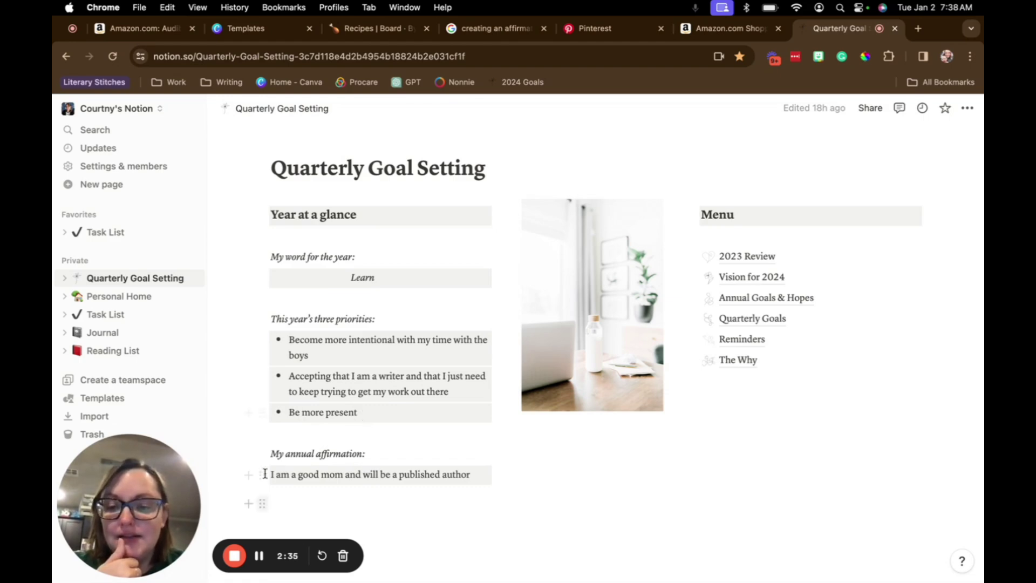
left_click_drag(262, 504, 384, 492)
scroll(385, 492, "down", 3)
scroll(385, 492, "up", 8)
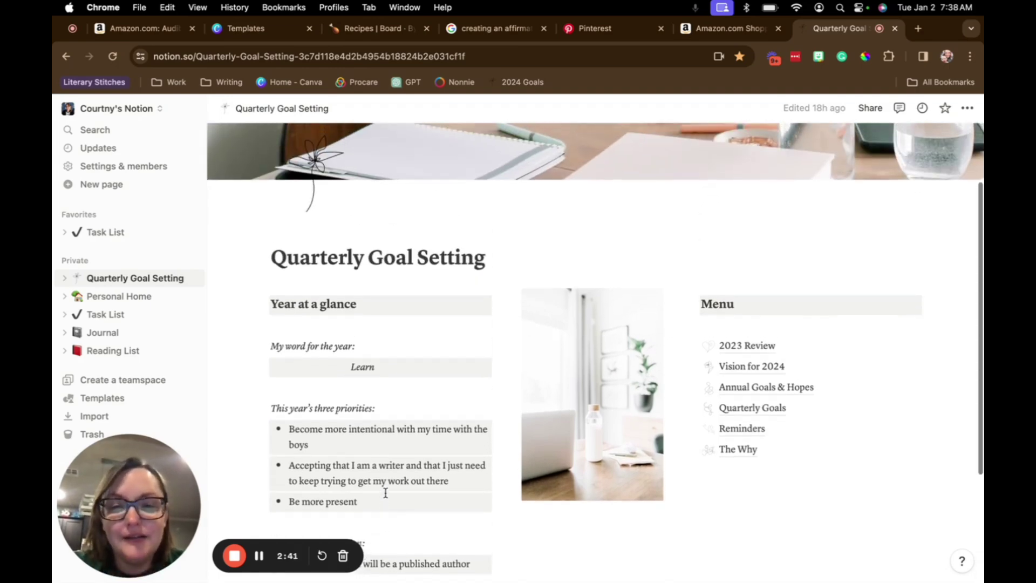
scroll(385, 493, "down", 6)
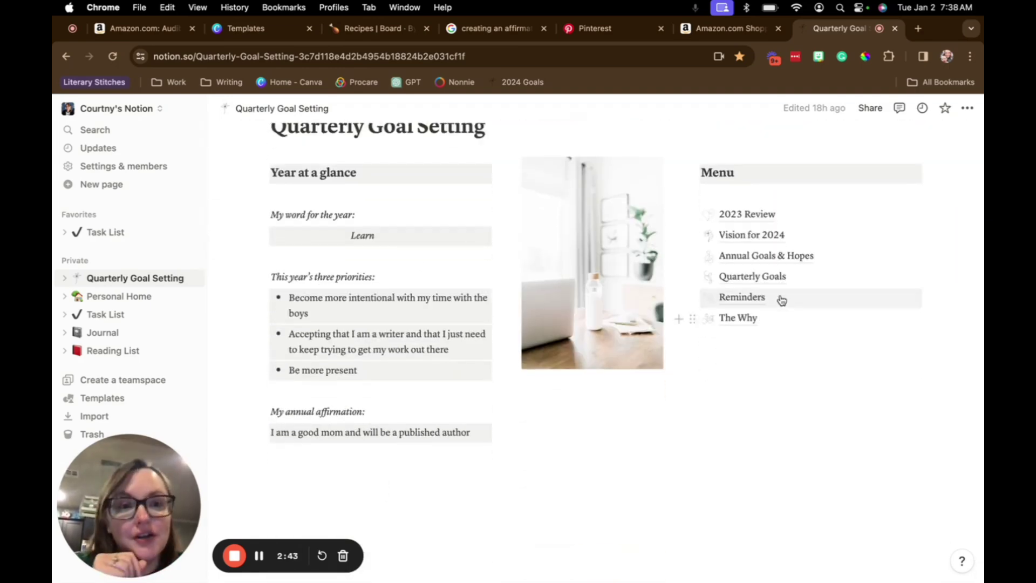
Open the Vision for 2024 page and examine the images in its vision board gallery.
left_click(750, 237)
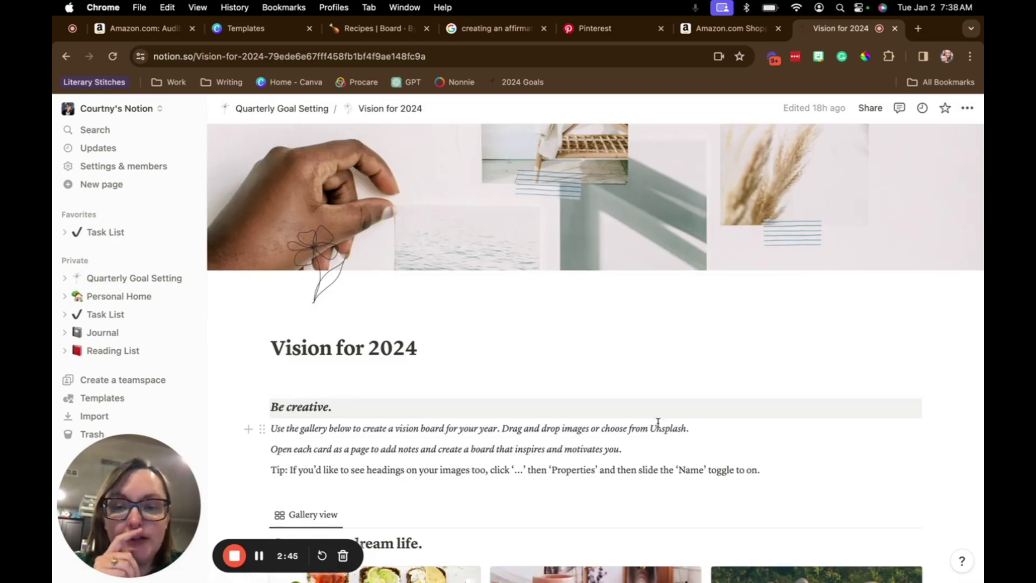
scroll(657, 423, "down", 6)
scroll(659, 427, "down", 2)
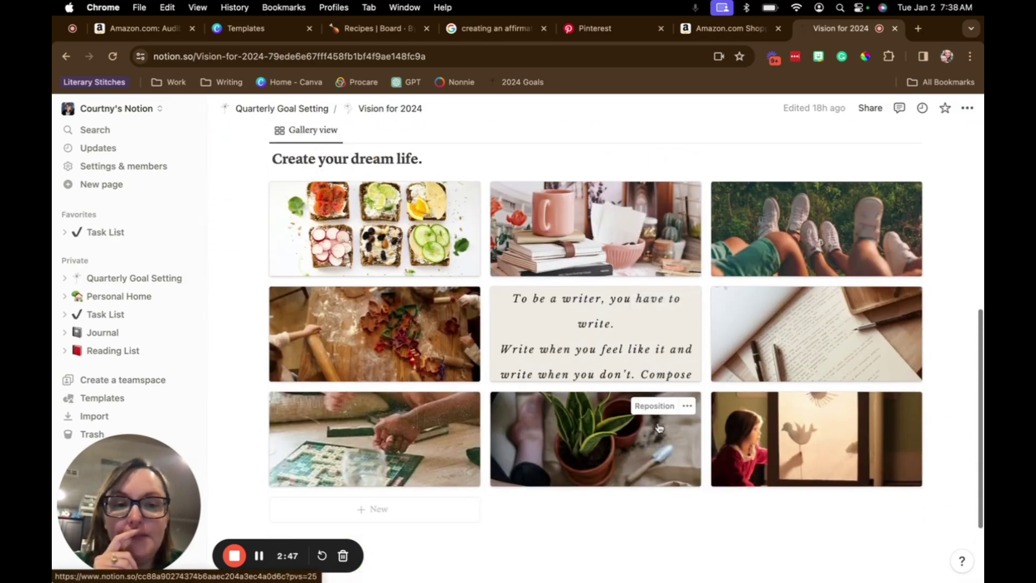
scroll(639, 551, "up", 1)
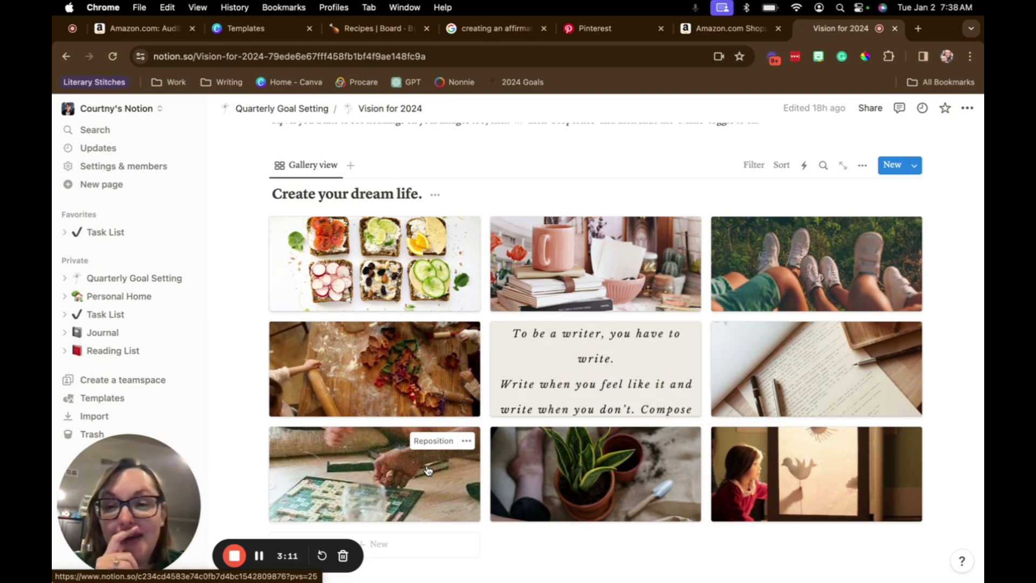
scroll(428, 471, "up", 5)
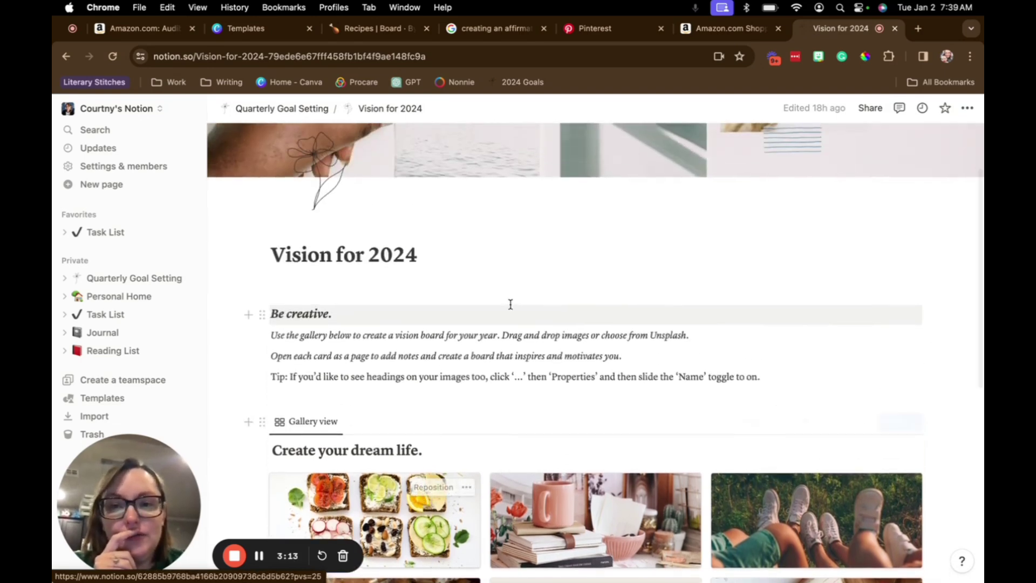
scroll(509, 303, "up", 3)
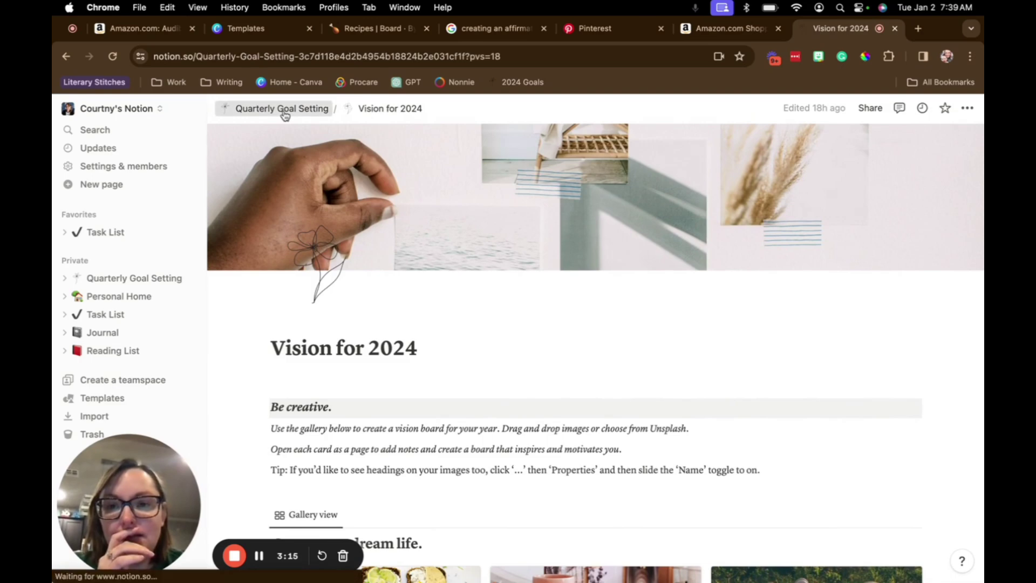
Open Annual Goals & Hopes from the Quarterly Goal Setting page and read through the goals, reasons and action checklists.
left_click(284, 108)
scroll(549, 349, "down", 3)
scroll(714, 341, "down", 1)
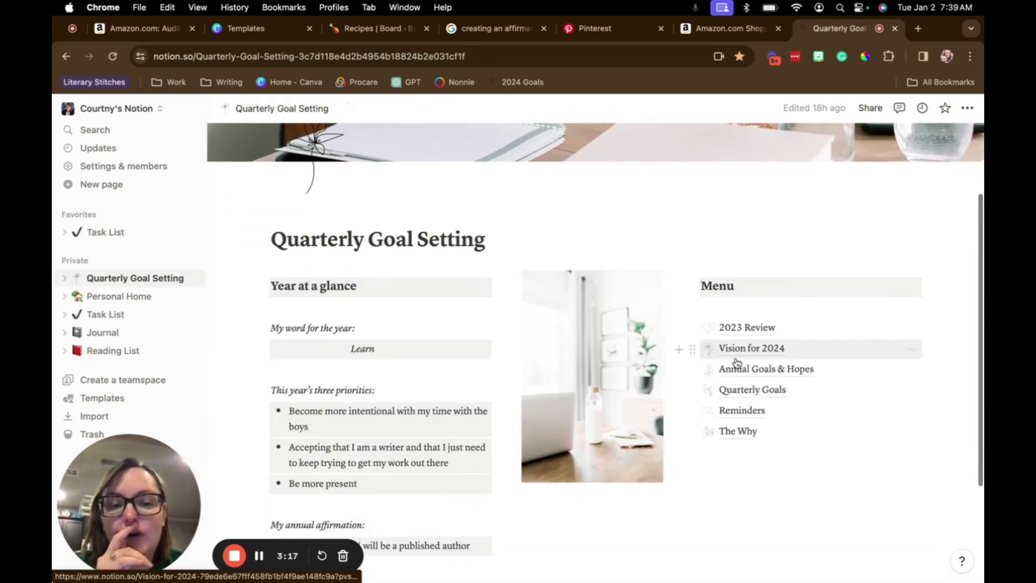
mouse_move(749, 374)
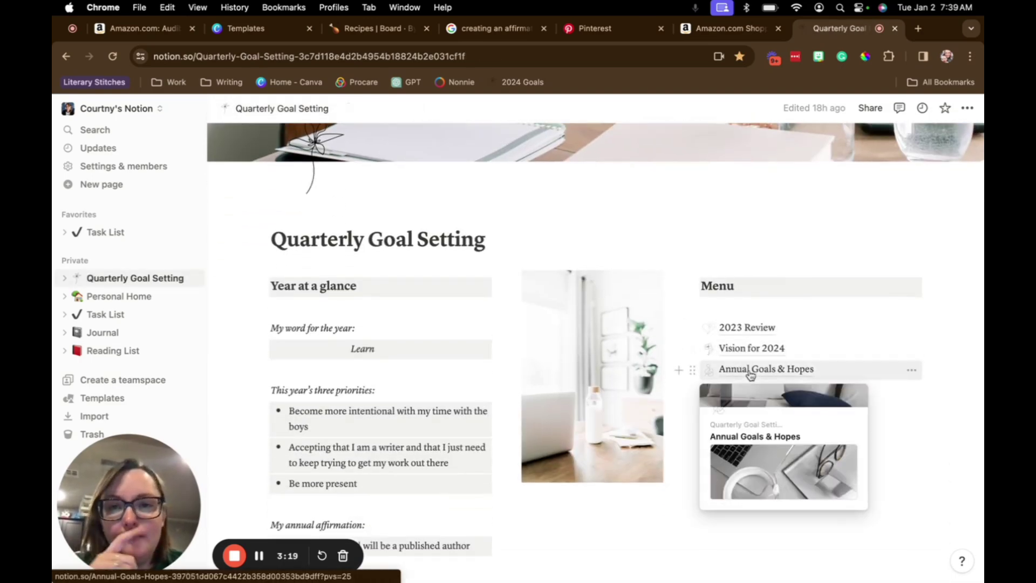
left_click(749, 372)
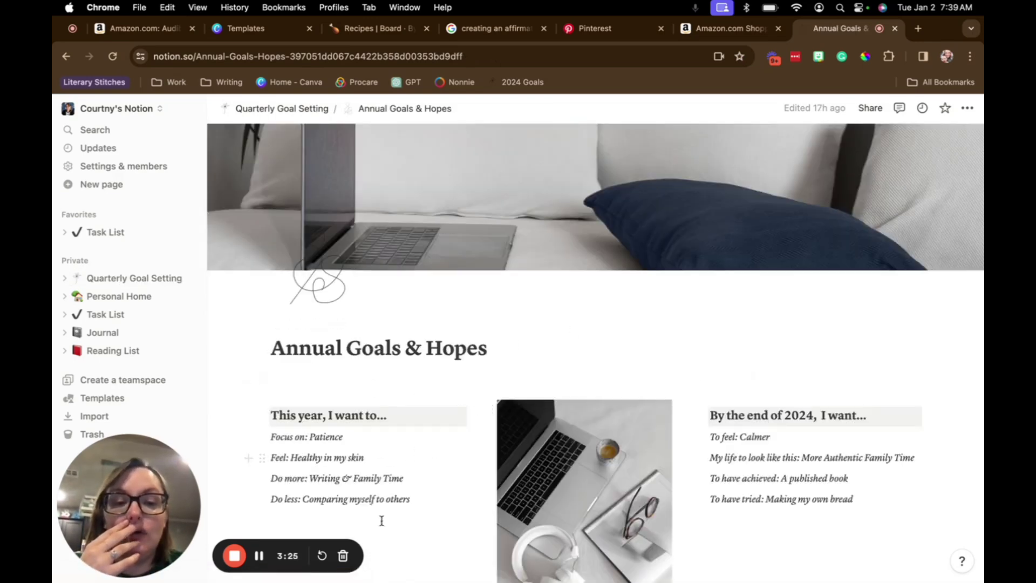
scroll(380, 519, "down", 5)
scroll(381, 519, "down", 5)
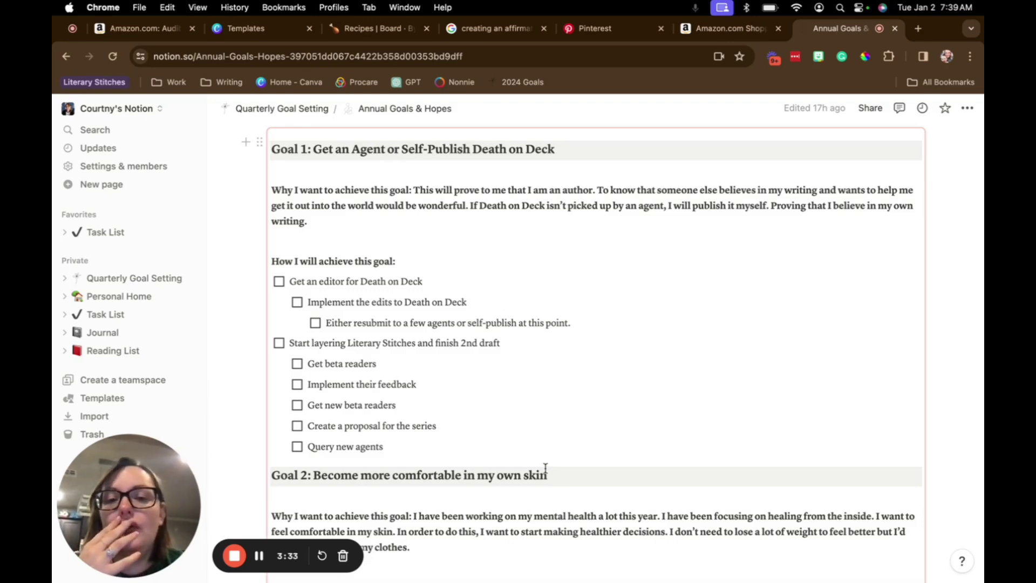
left_click(399, 239)
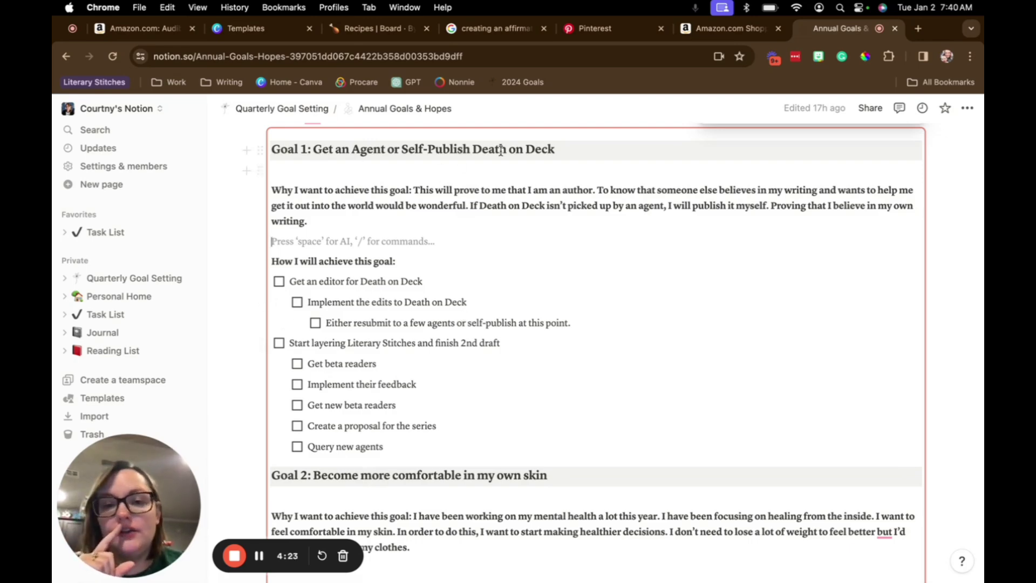
scroll(527, 459, "down", 5)
scroll(551, 471, "up", 3)
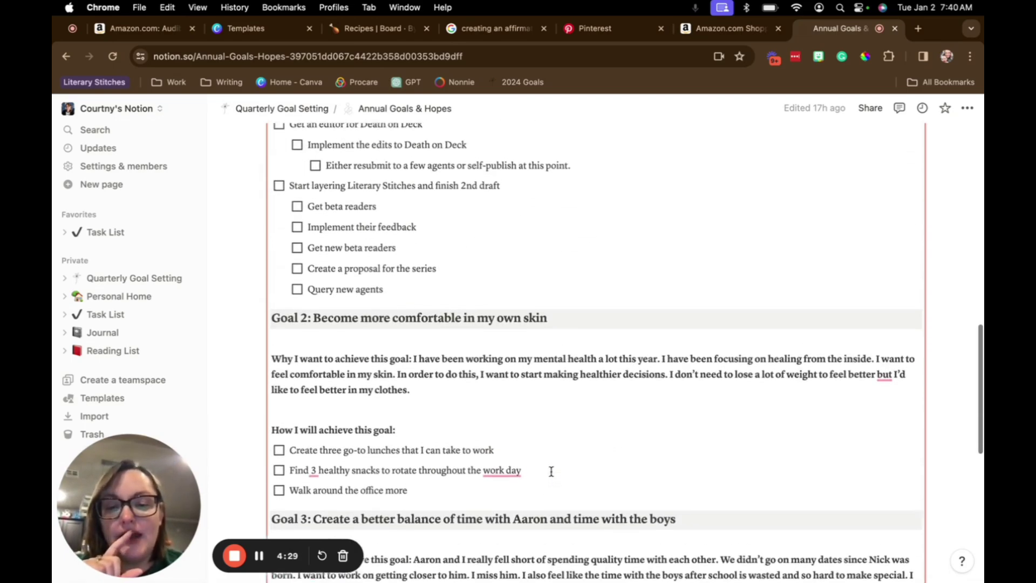
scroll(551, 471, "up", 15)
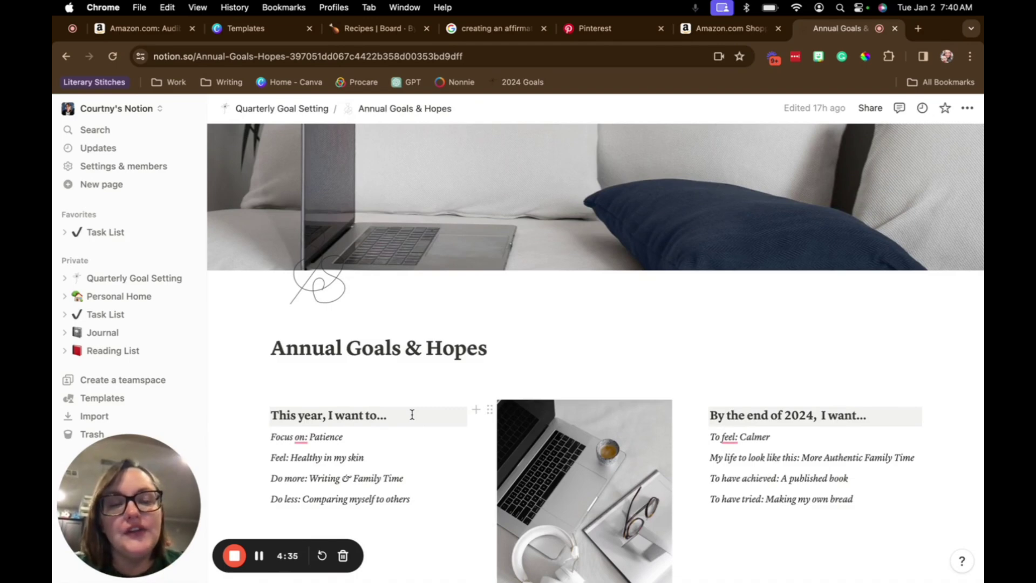
Return to Quarterly Goal Setting and open its Quarterly Goals page to view the list of quarters.
left_click(288, 114)
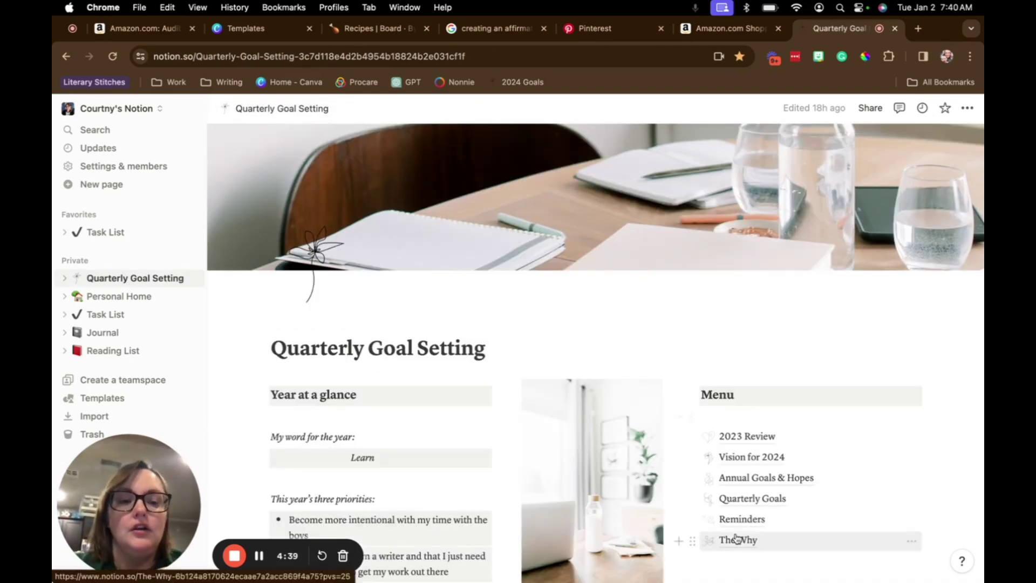
left_click(754, 499)
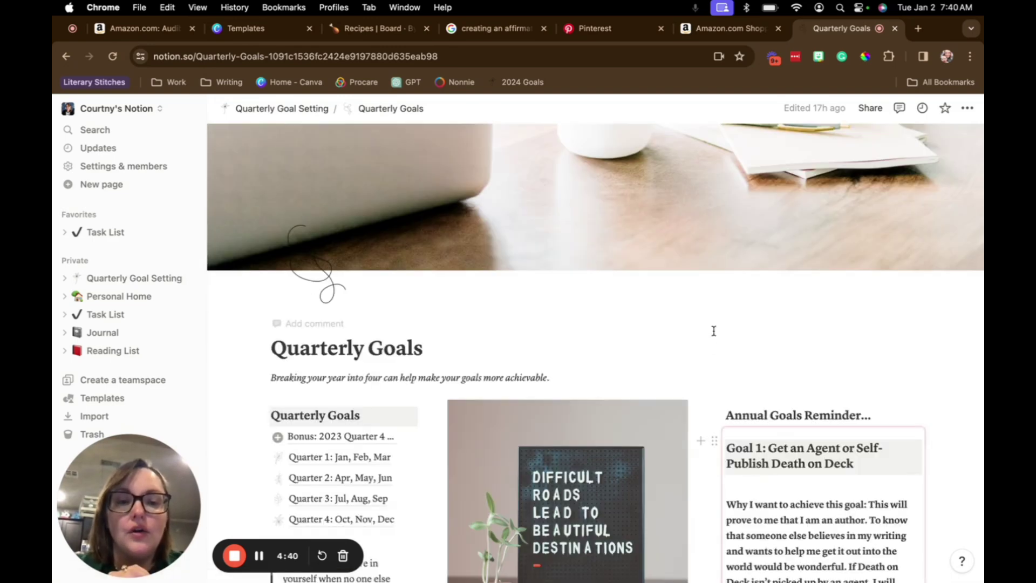
scroll(685, 440, "down", 3)
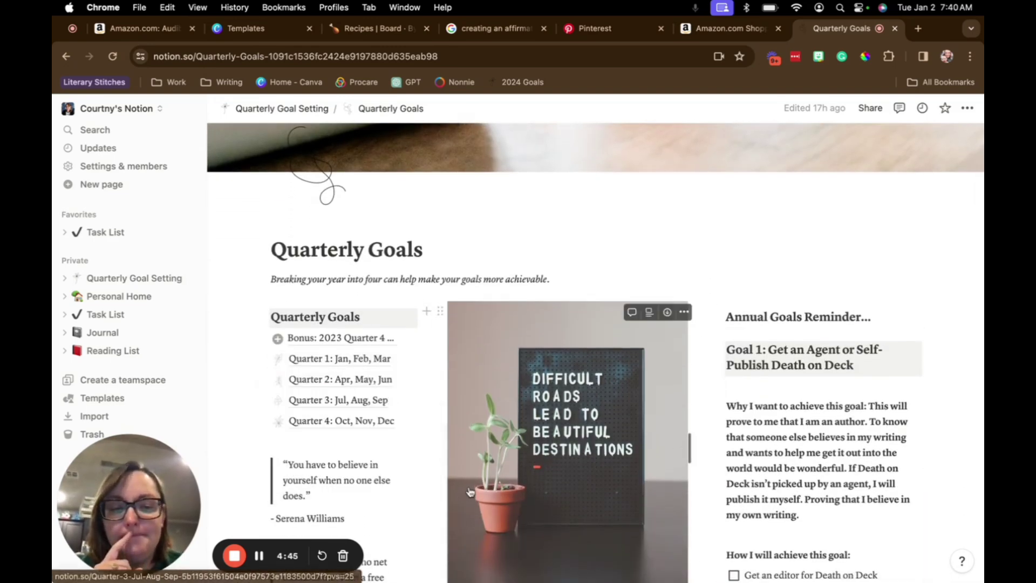
Open the Quarter 1: Jan, Feb, Mar page and review the deadlines and actions for Goal 1 and Goal 2.
scroll(469, 487, "down", 4)
scroll(469, 487, "down", 2)
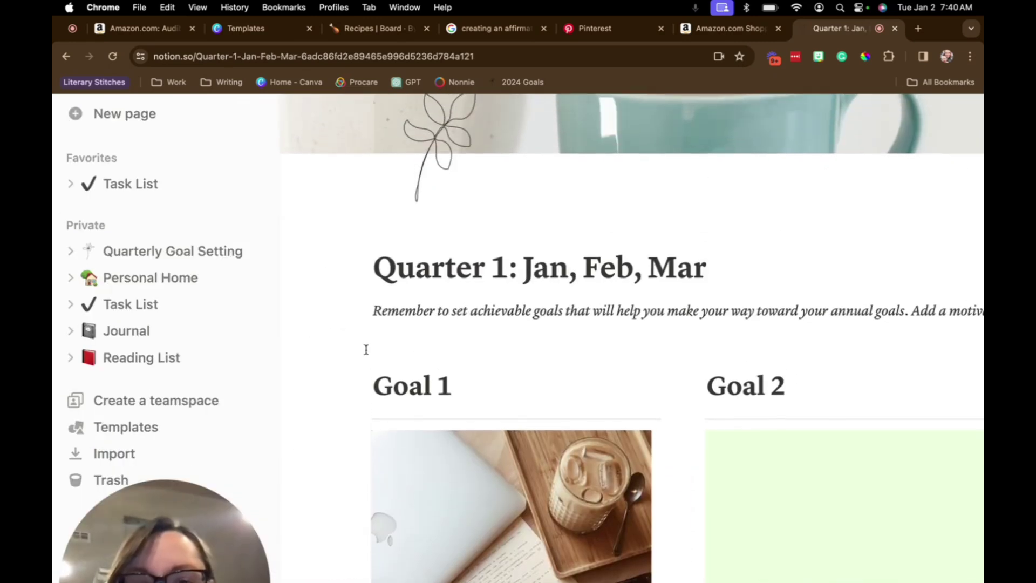
scroll(366, 350, "down", 4)
scroll(366, 350, "down", 6)
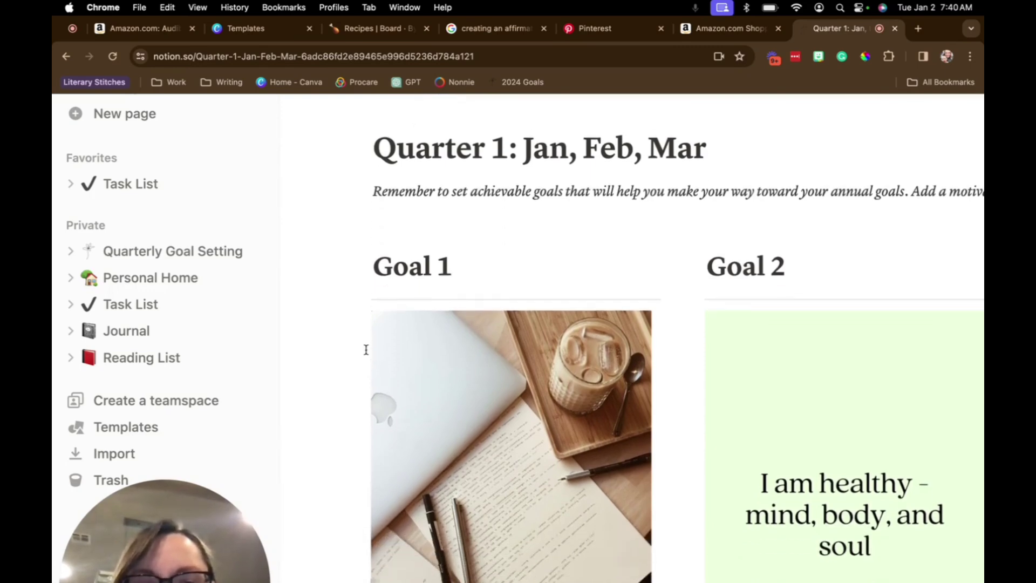
scroll(366, 350, "down", 5)
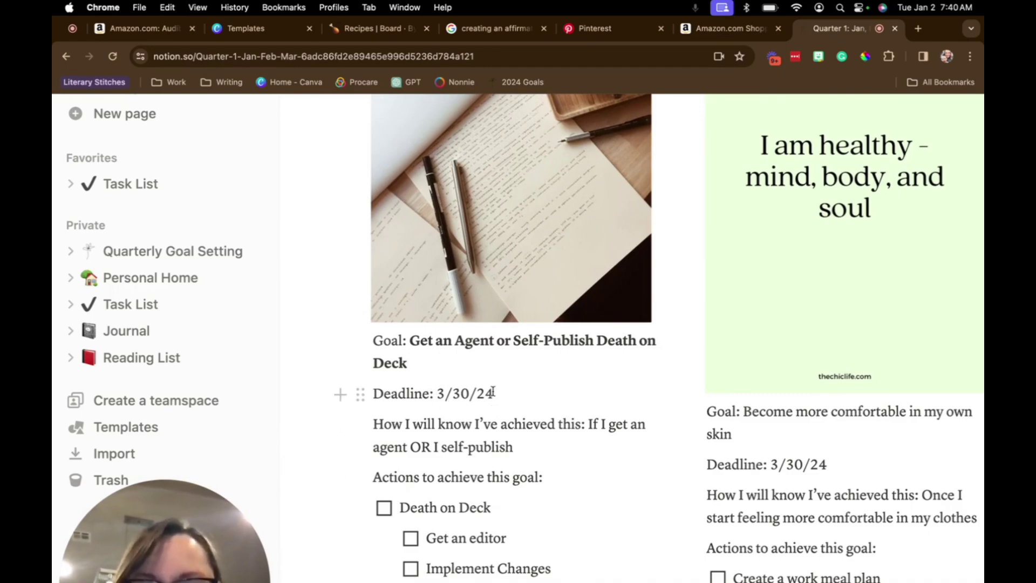
scroll(512, 465, "down", 4)
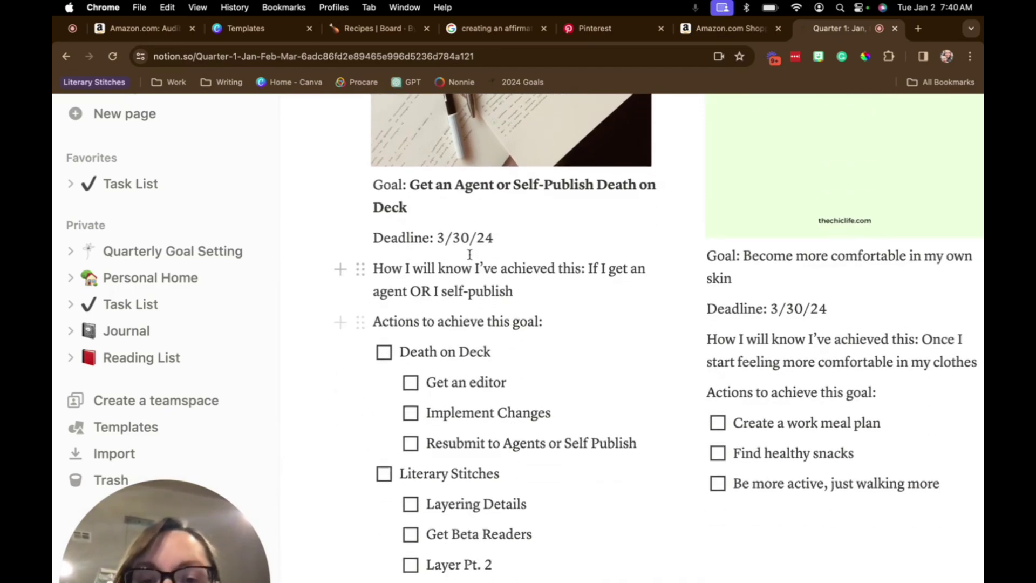